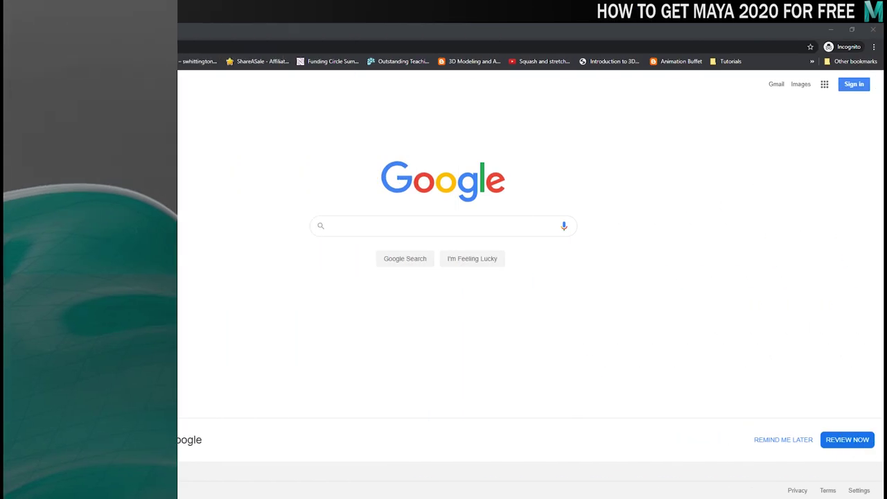
- Search Google for 'autodesk education'
click(396, 221)
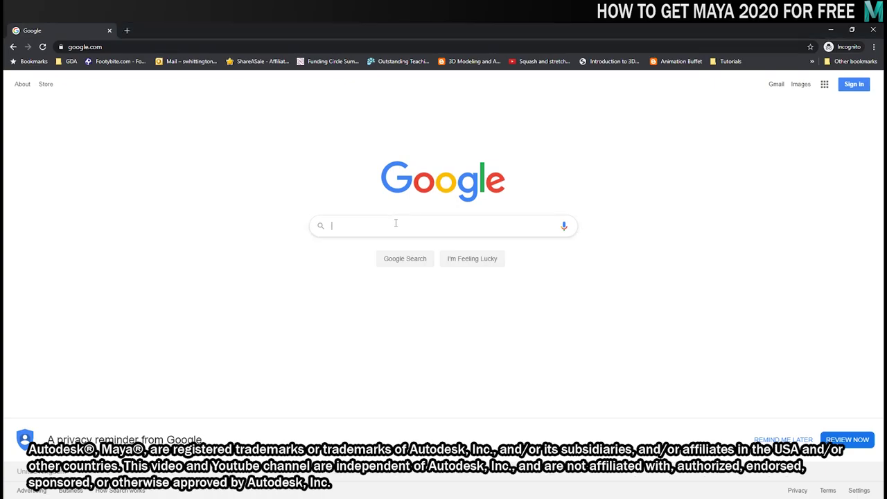
text(autode)
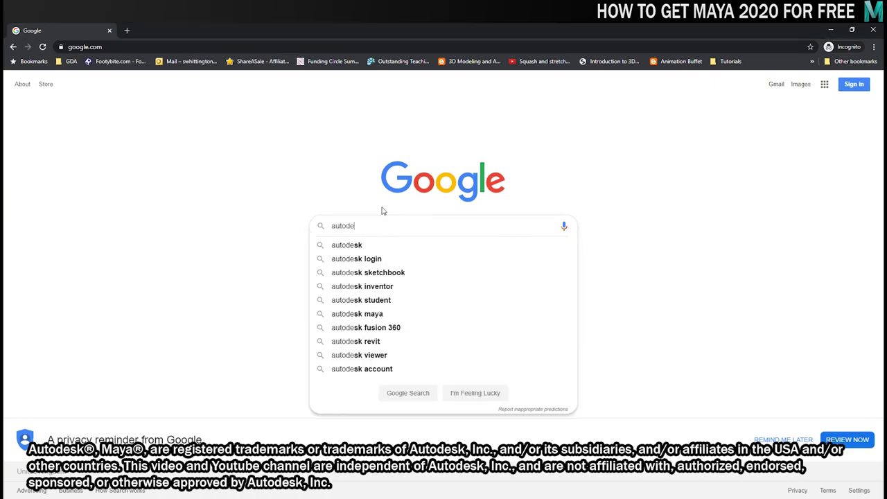
text(sk education)
key(Return)
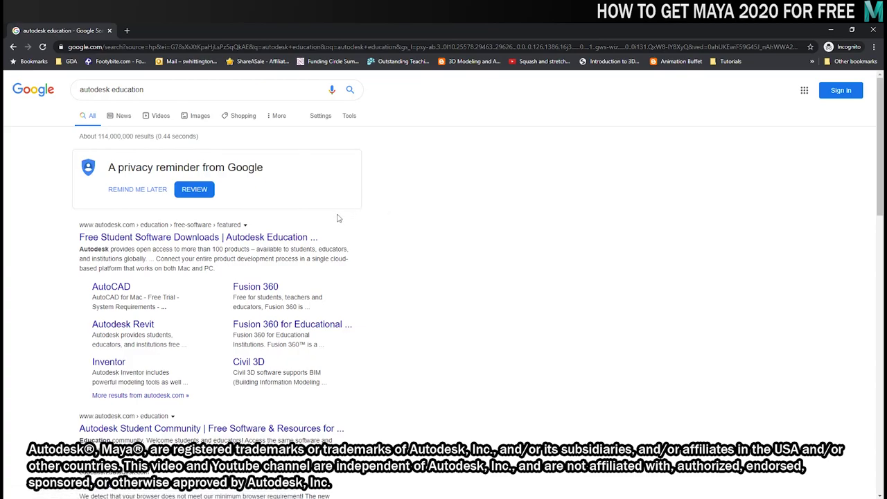
- Go from the Free Student Software Downloads result to the Maya page and begin creating an account
click(137, 238)
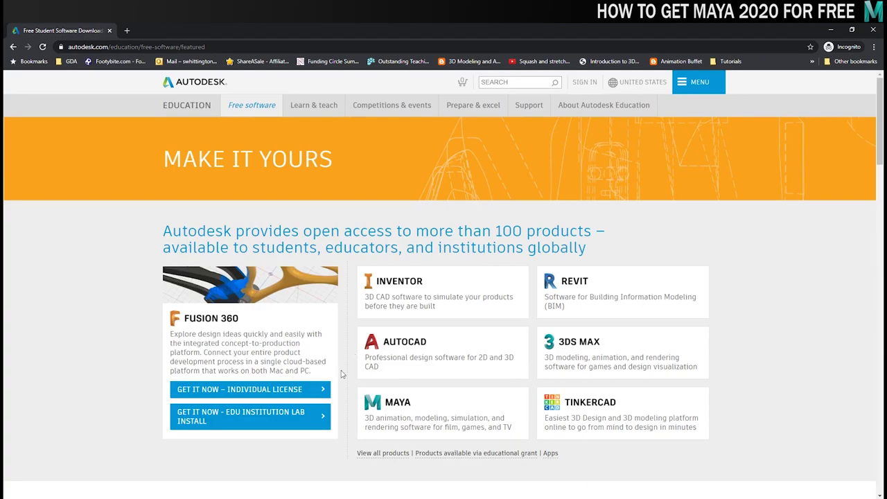
click(492, 404)
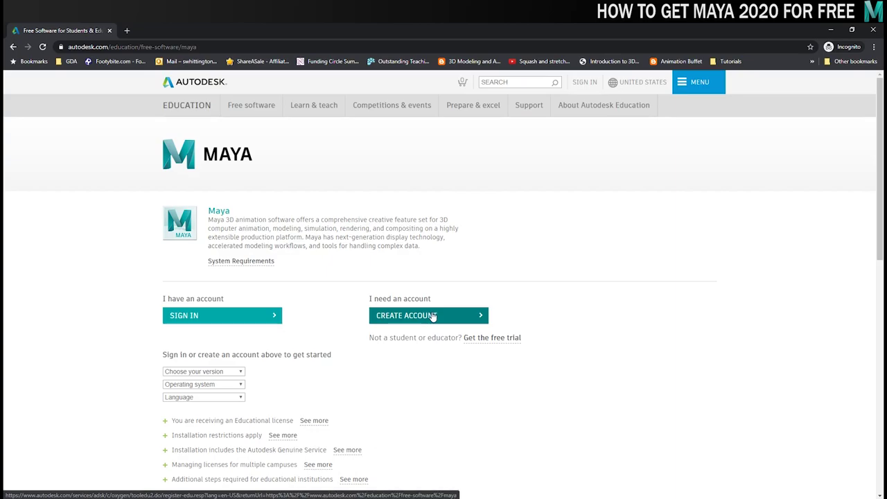
click(432, 317)
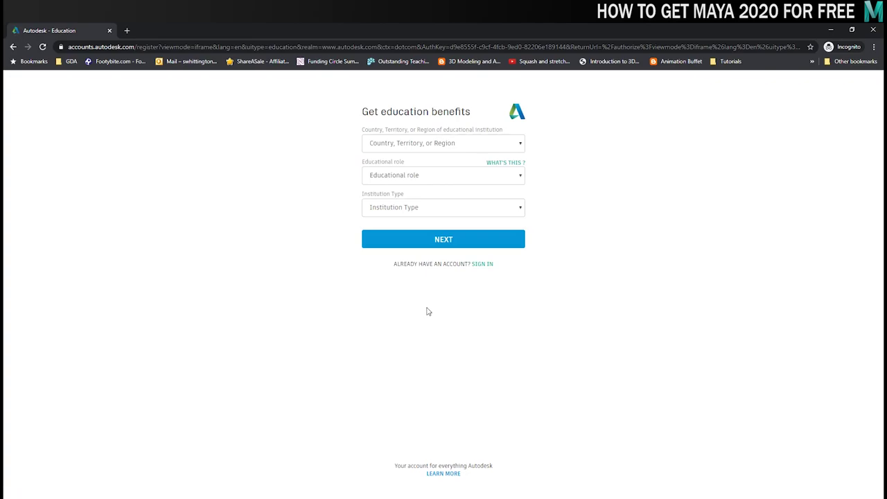
- Choose country United Kingdom, role Educator and institution type University/Post-Secondary, then continue
click(435, 143)
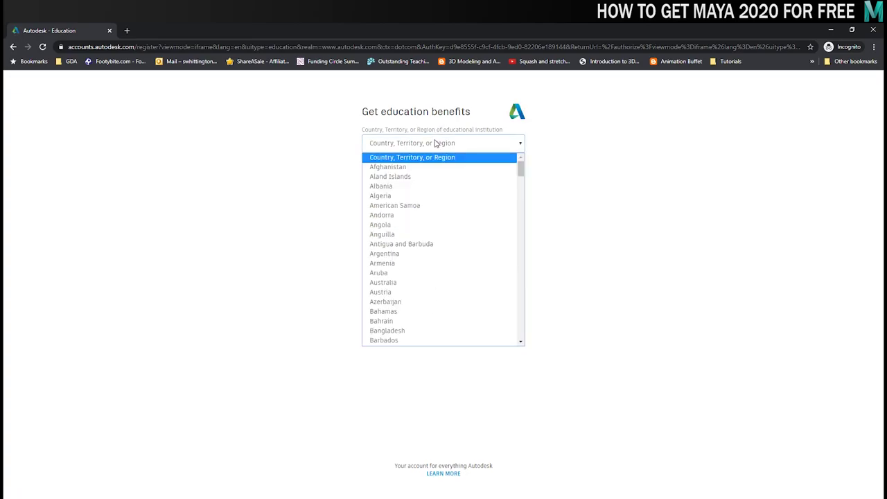
key(u)
scroll(443, 222, down, 2)
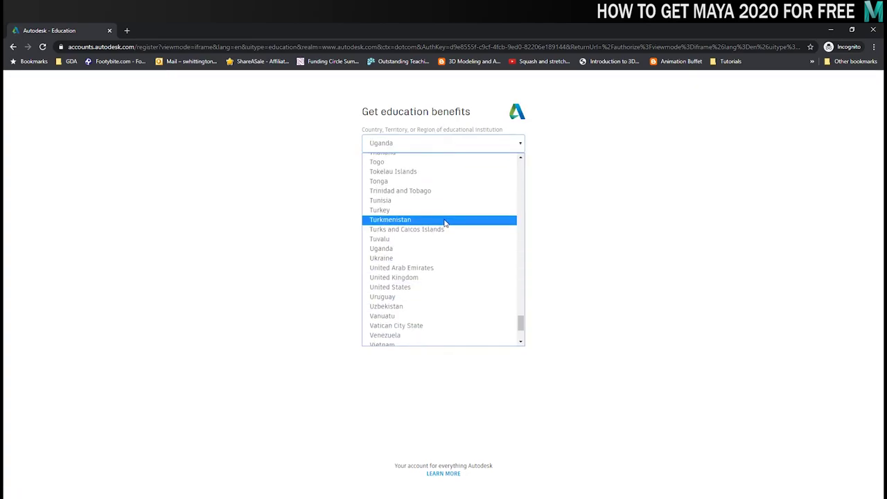
click(418, 277)
click(426, 180)
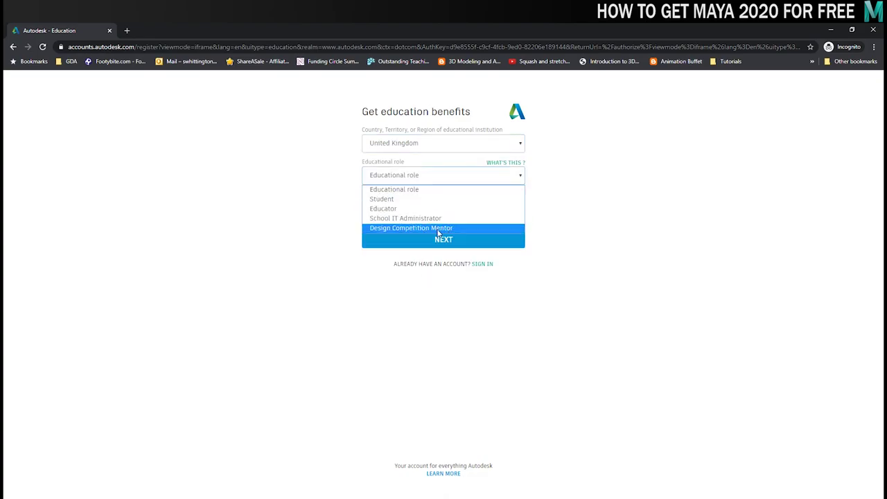
click(435, 209)
click(440, 211)
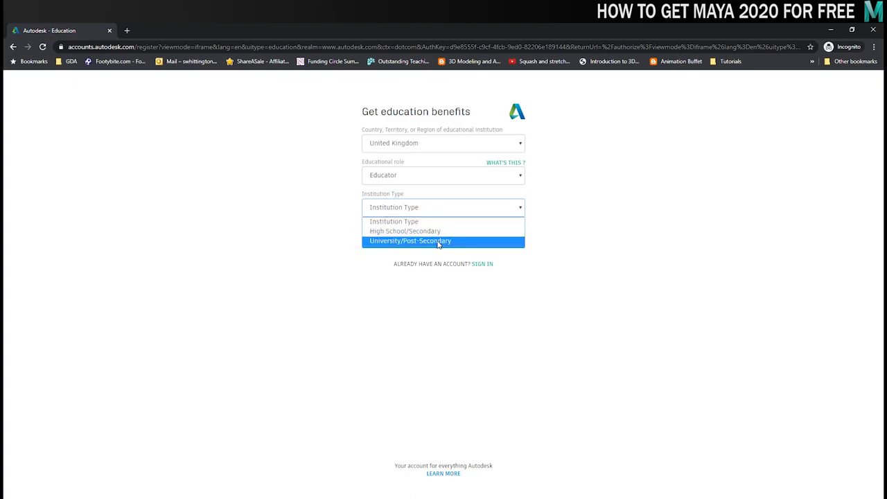
click(439, 241)
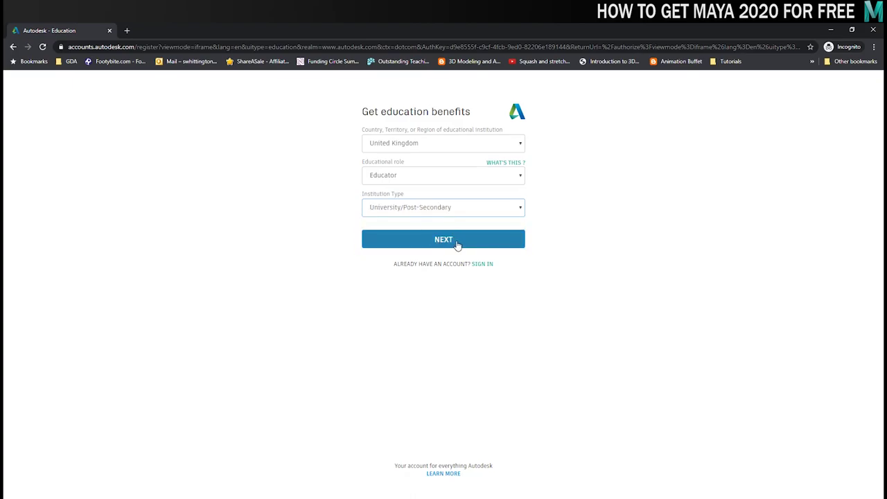
click(457, 245)
- Fill in the first and last name from saved suggestions
click(402, 141)
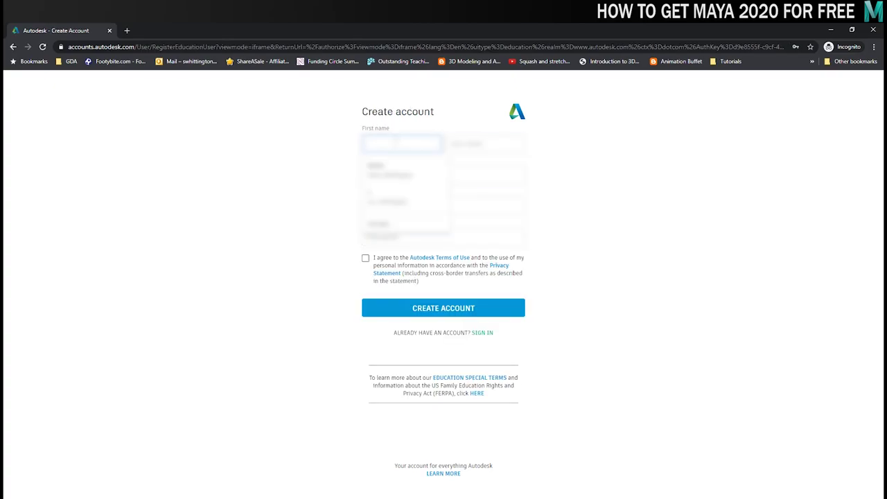
key(Down)
key(Return)
key(Tab)
- Enter the account e-mail address and the matching confirmation e-mail
key(Down)
key(Return)
key(Tab)
key(Down)
key(Return)
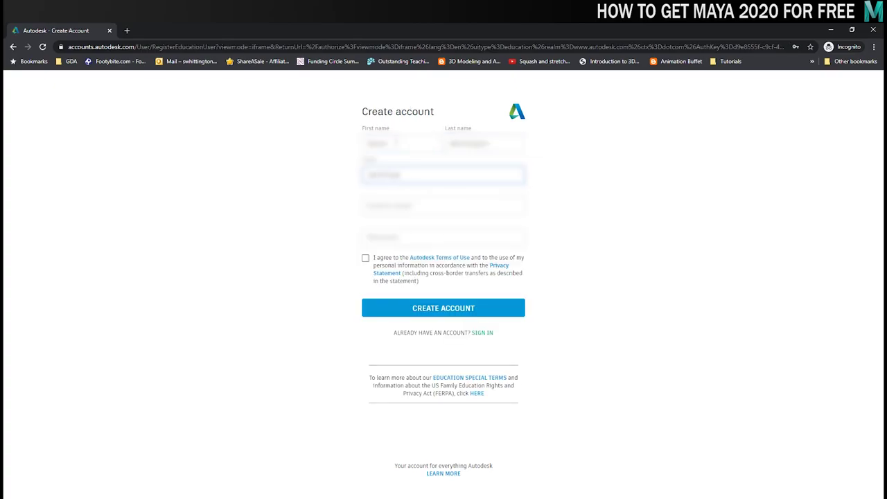
key(Tab)
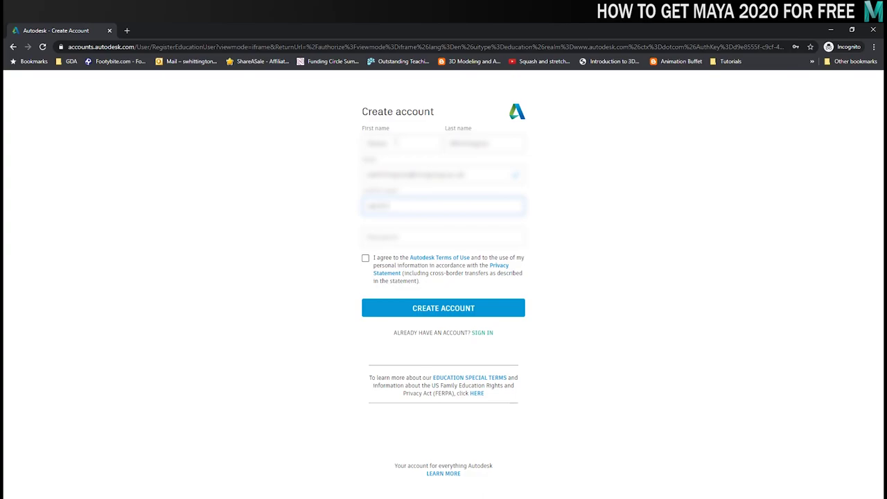
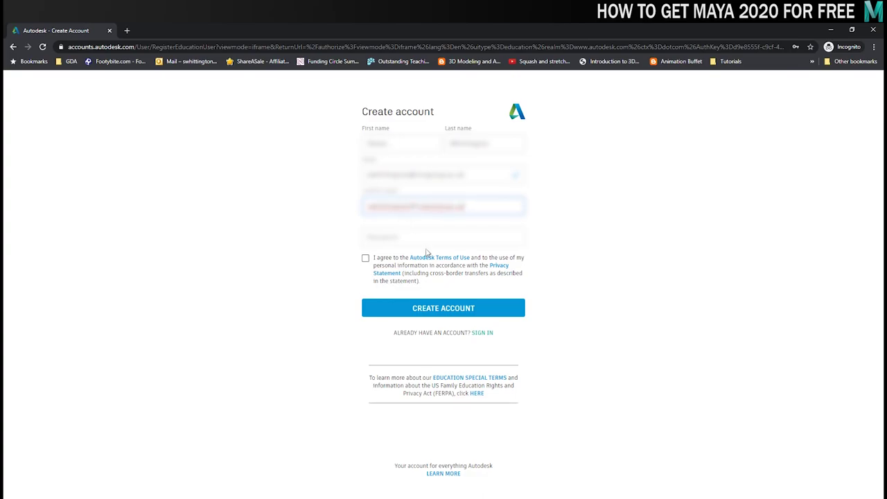
key(Tab)
- Fill in the saved password, accept the terms of use and submit the account
click(426, 258)
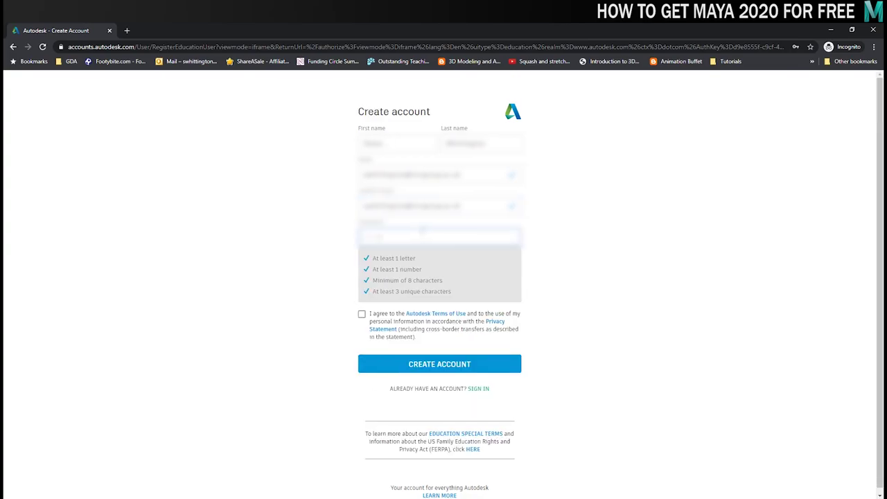
click(365, 258)
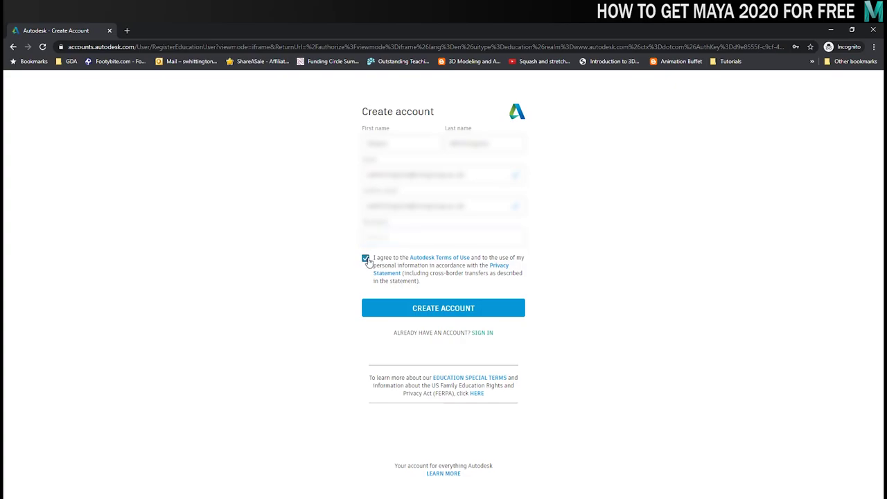
click(446, 309)
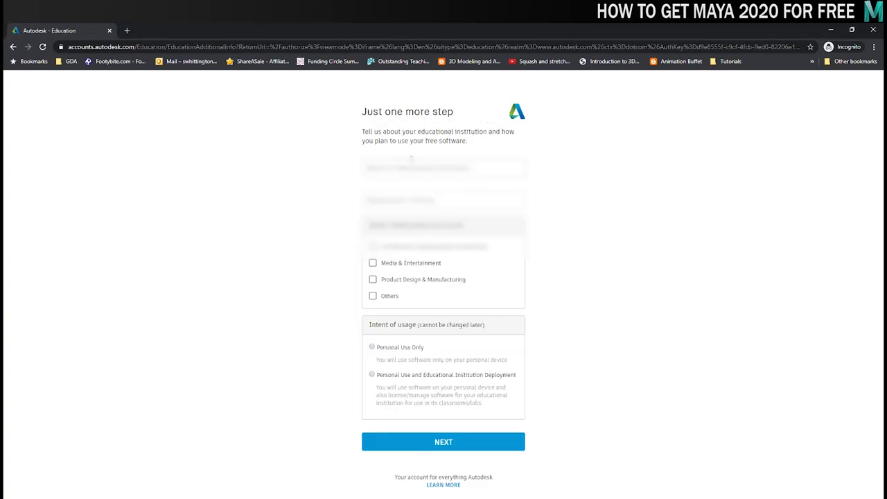
- Continue past verification, pick the school from 'GA' suggestions and enter department 'Technology Tea'
click(426, 168)
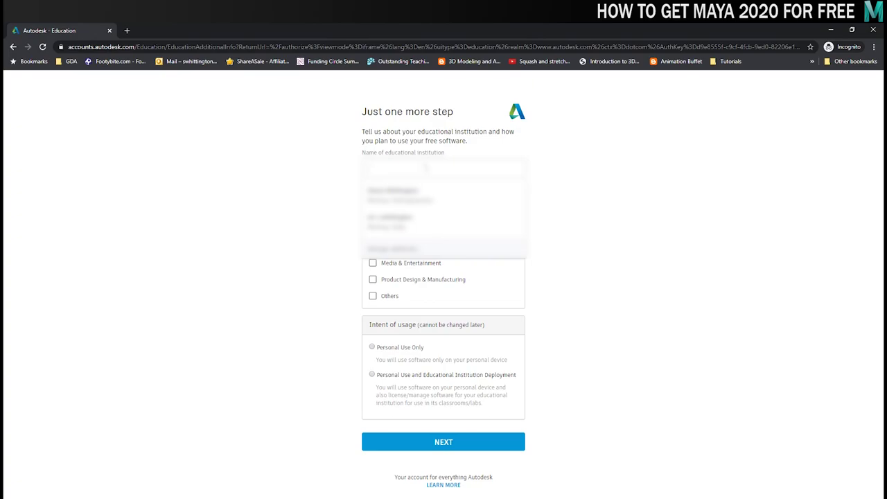
text(G)
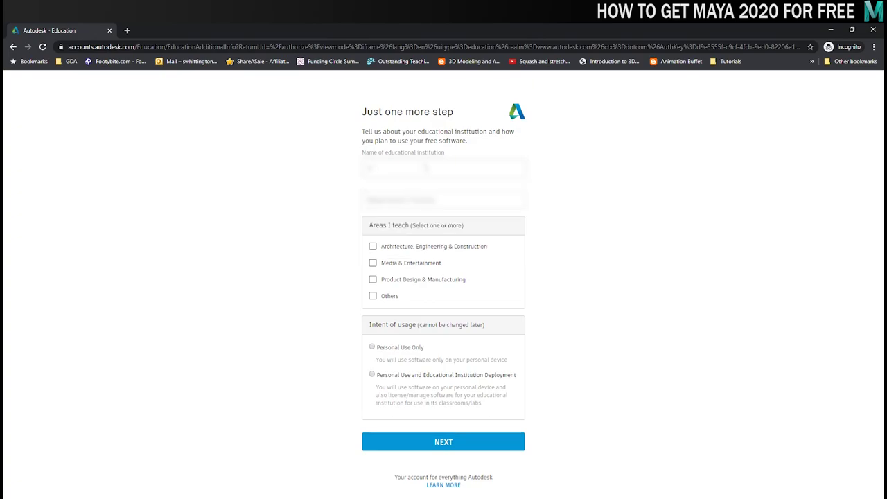
text(A)
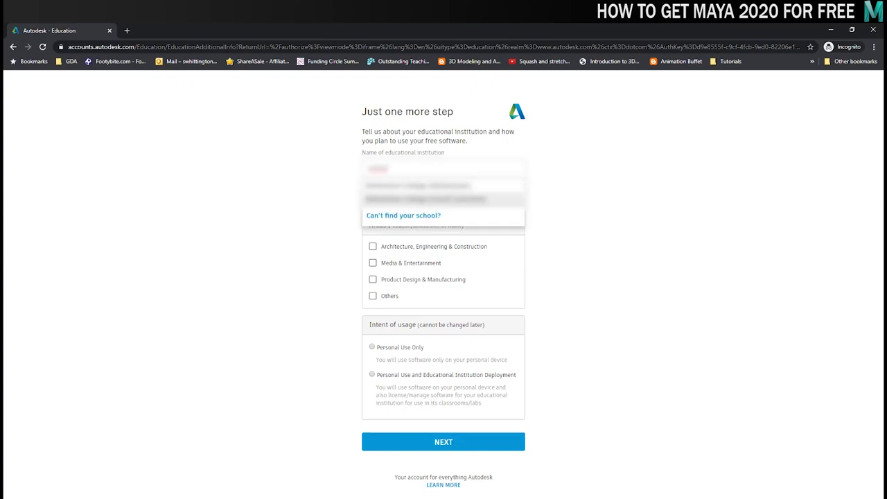
click(451, 192)
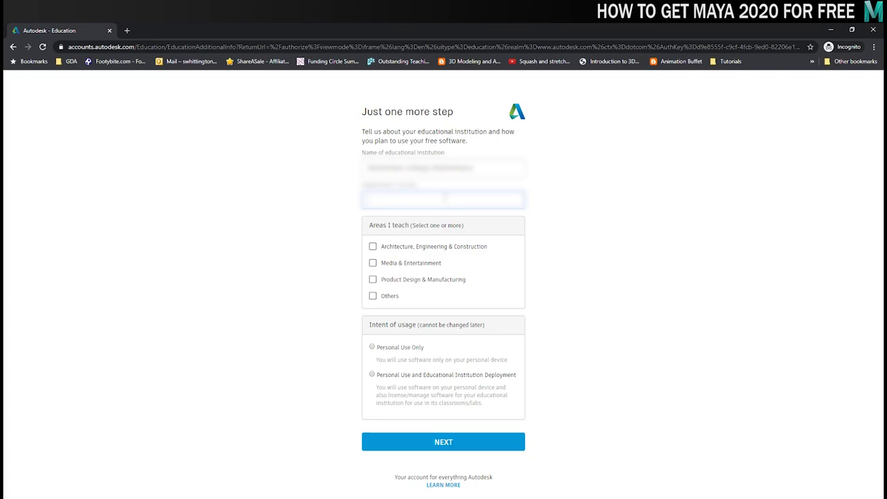
text(Technology Tea)
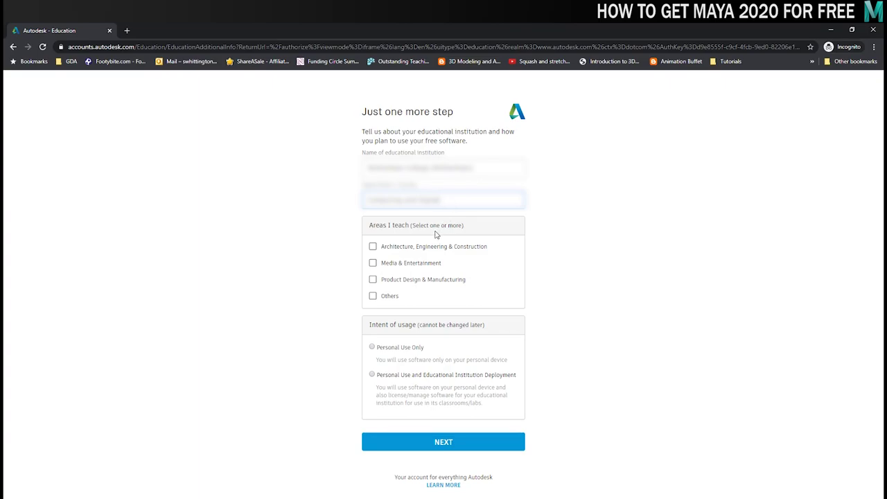
- Mark Media & Entertainment as taught, choose Personal Use Only, and submit
click(409, 266)
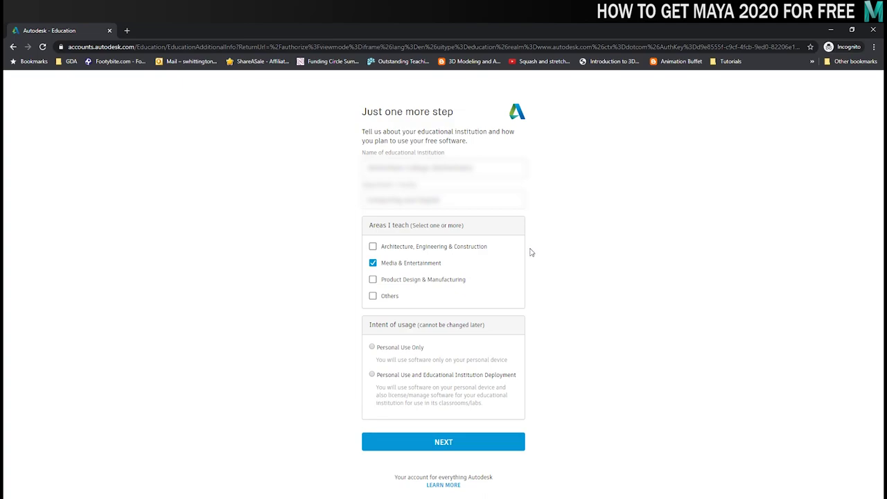
click(388, 350)
click(441, 442)
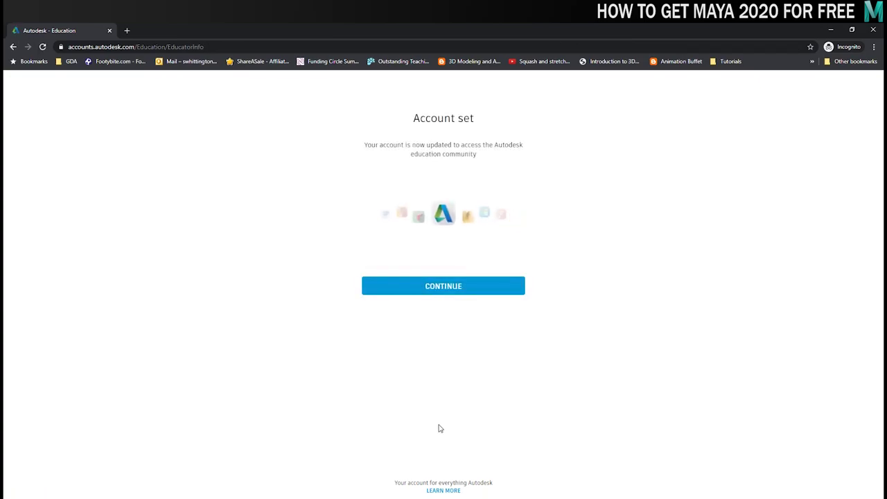
- Select Maya 2020, Windows 64-bit and English on the Maya download page
click(449, 291)
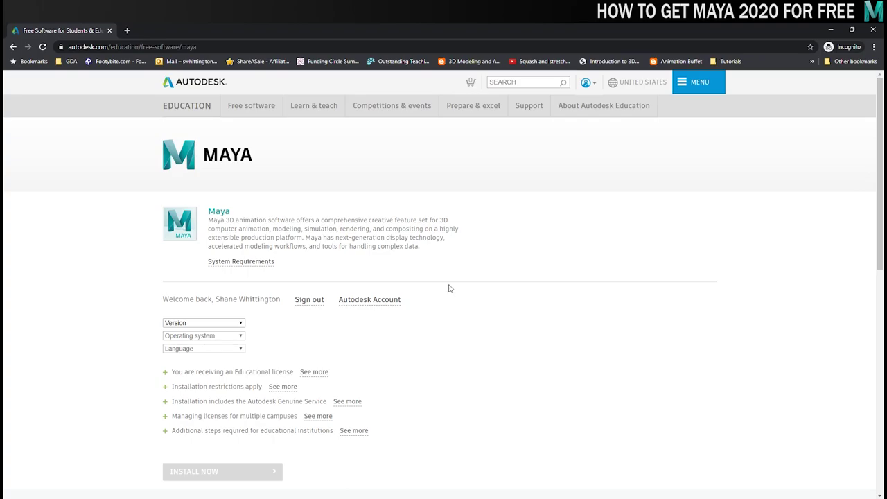
click(219, 325)
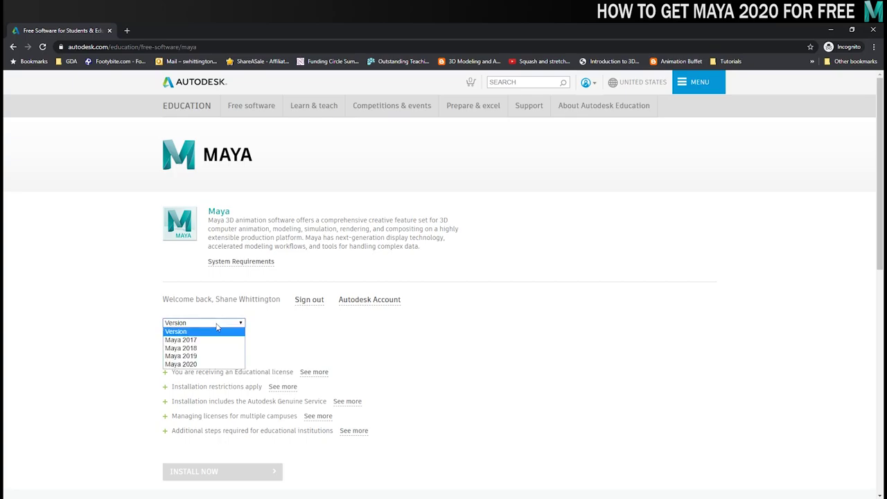
click(206, 364)
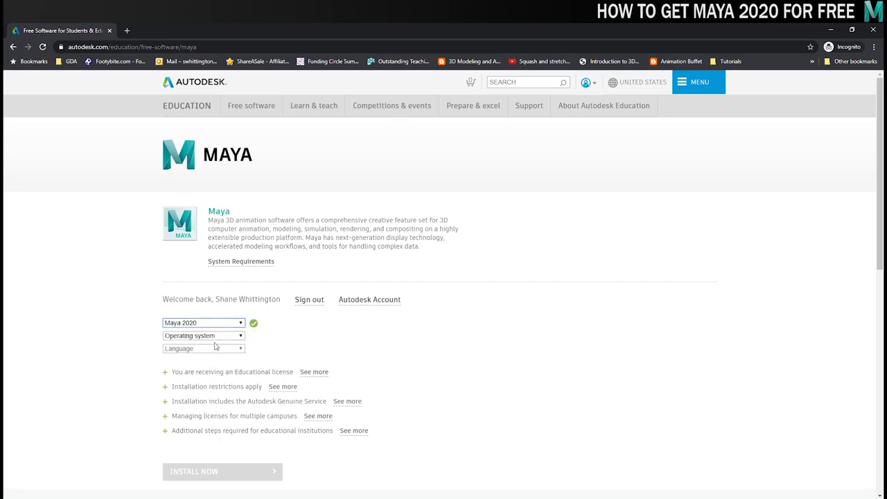
click(218, 336)
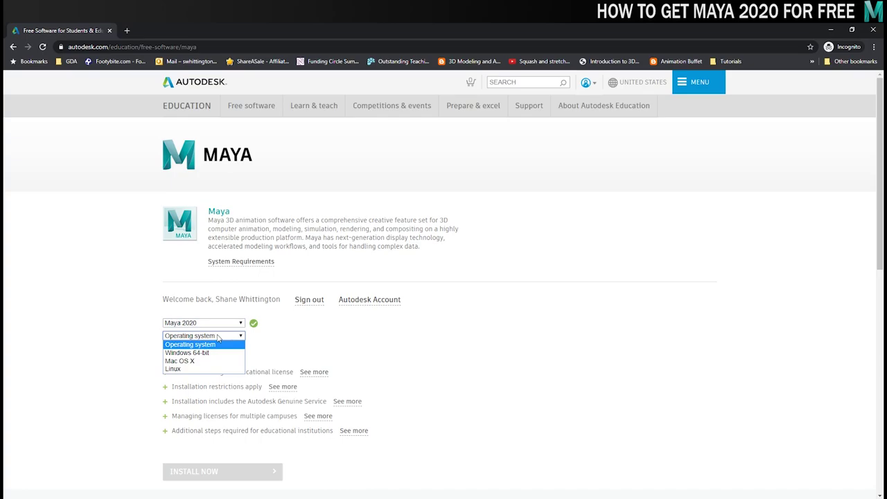
click(212, 353)
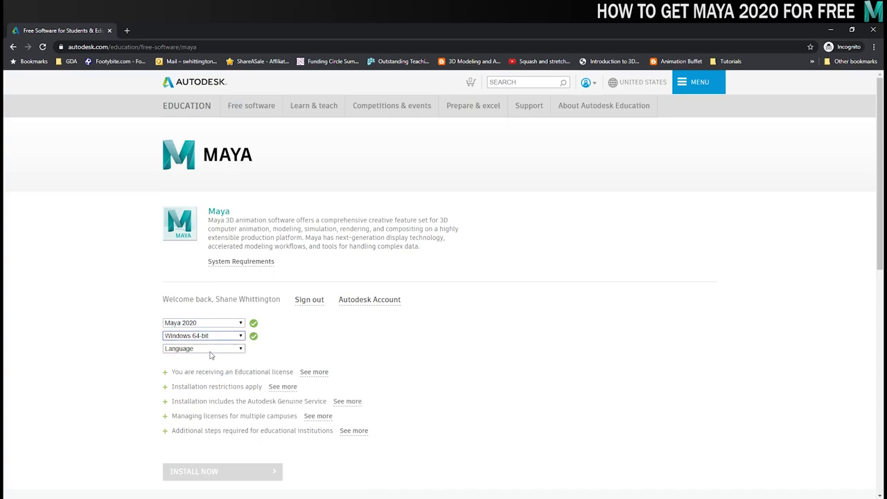
click(212, 350)
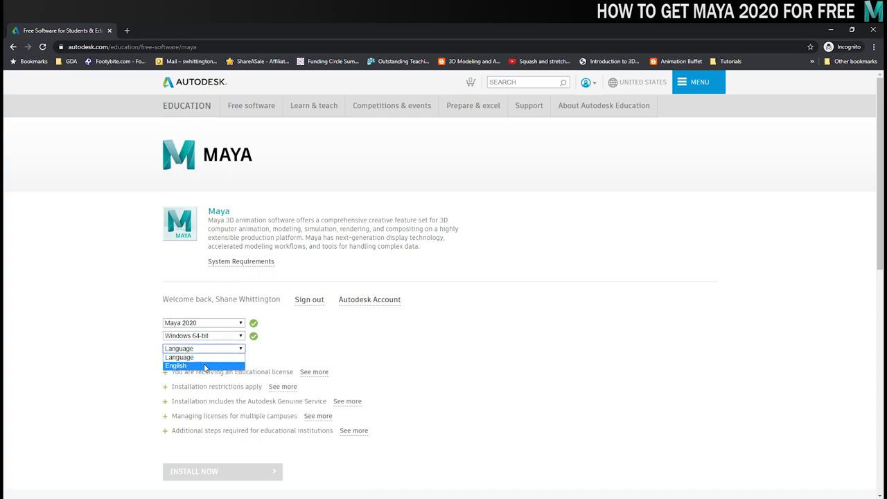
click(204, 363)
scroll(869, 246, down, 3)
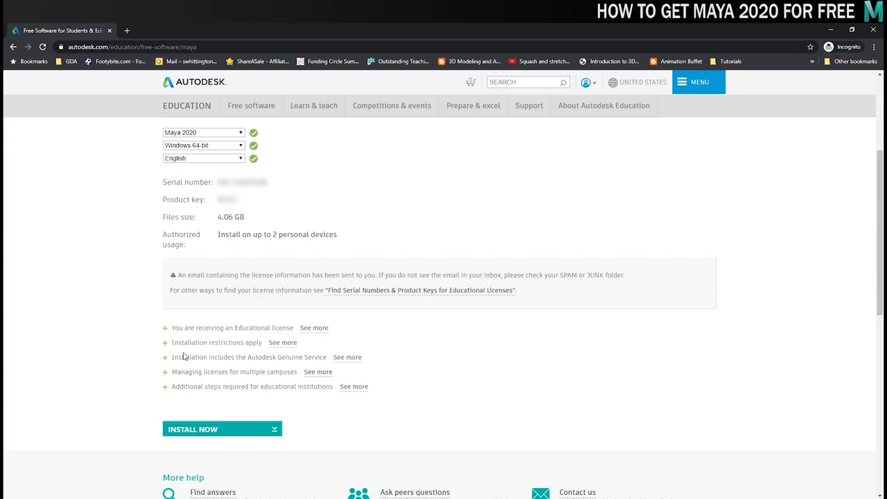
- Accept the licence agreement, download the Maya 2020 installer and open it
click(225, 430)
drag(573, 187, 572, 261)
click(542, 281)
click(503, 299)
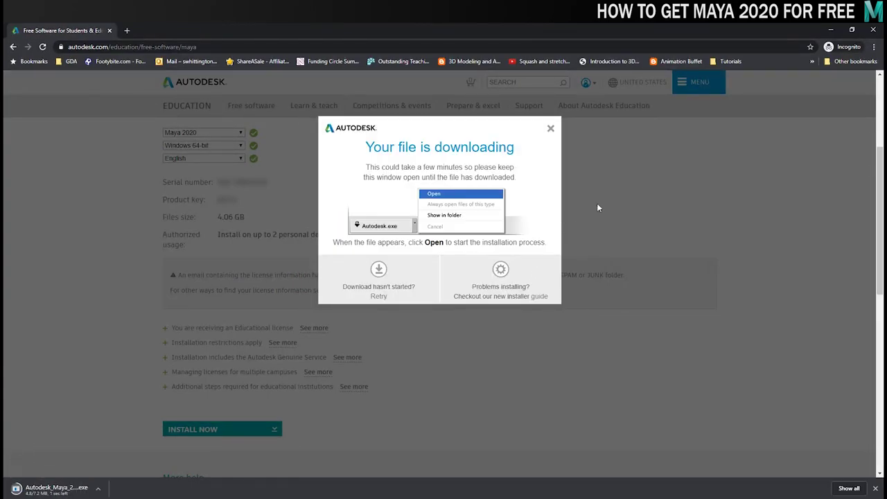
click(51, 489)
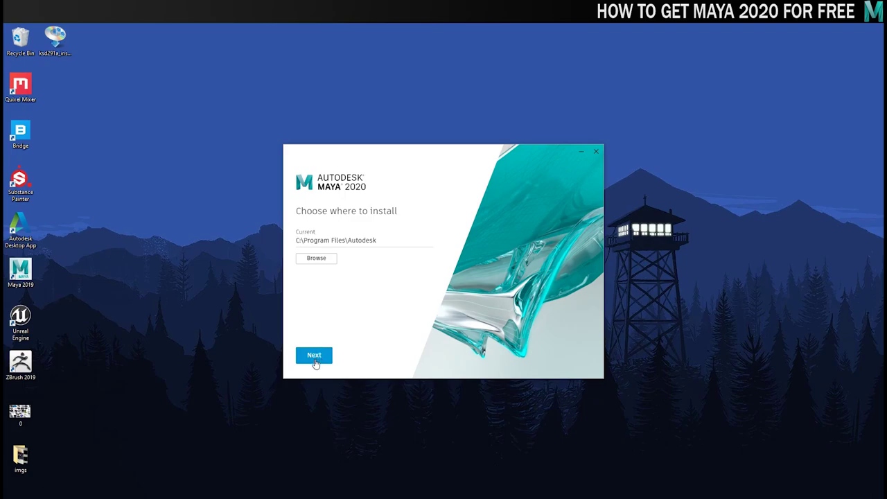
- Keep the C:\Program Files\Autodesk install location and continue to the components list
click(314, 356)
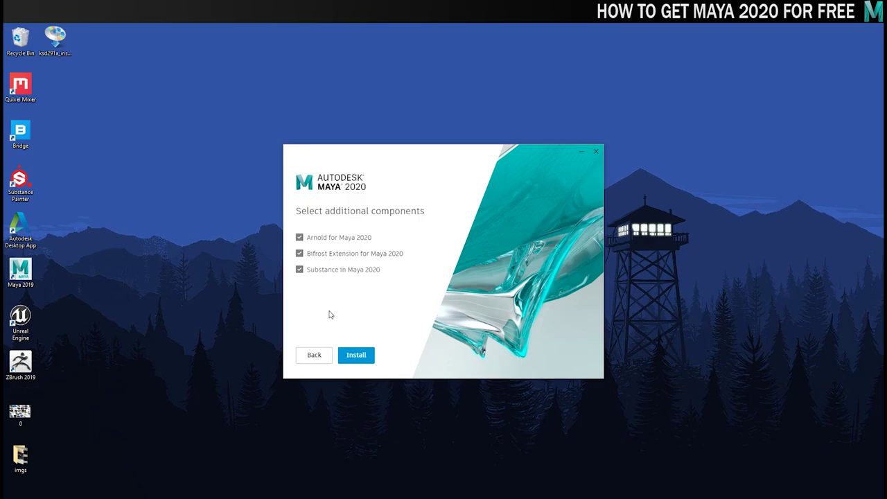
- Install Maya 2020 with Arnold, Bifrost and Substance, postpone the restart, and finish
click(356, 355)
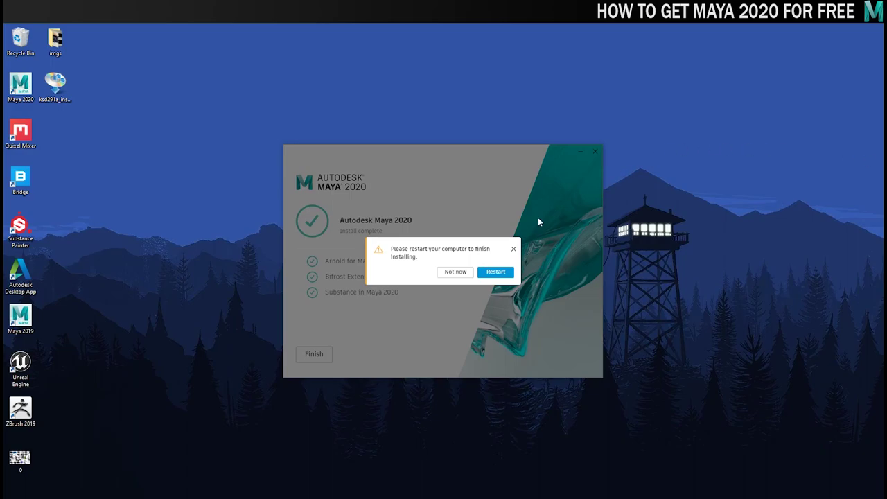
click(455, 271)
click(314, 353)
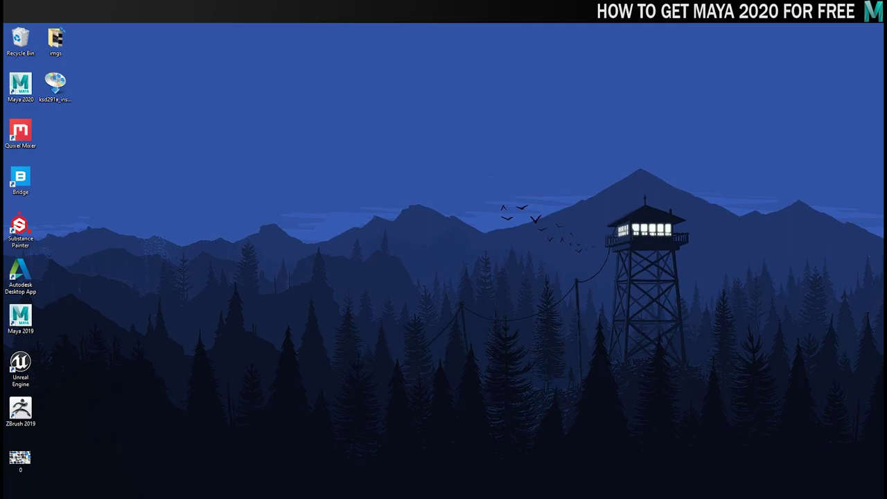
- Launch Maya 2020 from the desktop and activate it with the educational serial number and product key
click(20, 84)
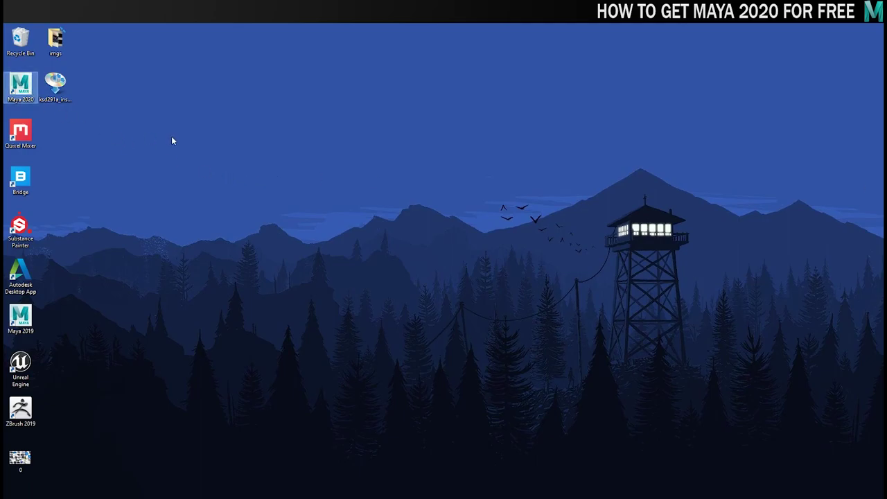
double_click(20, 87)
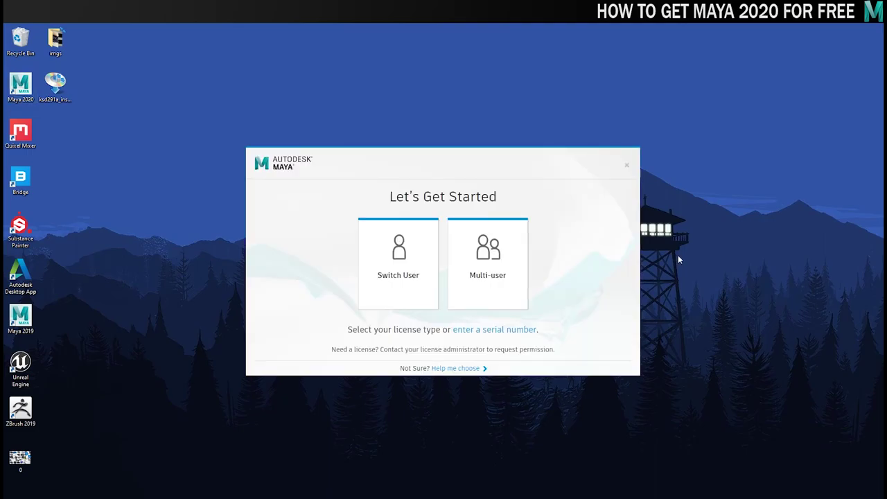
click(504, 330)
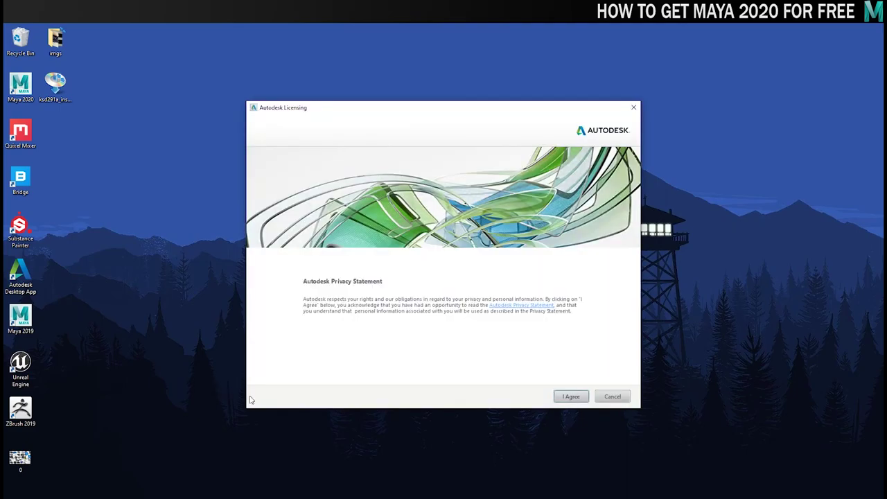
click(562, 396)
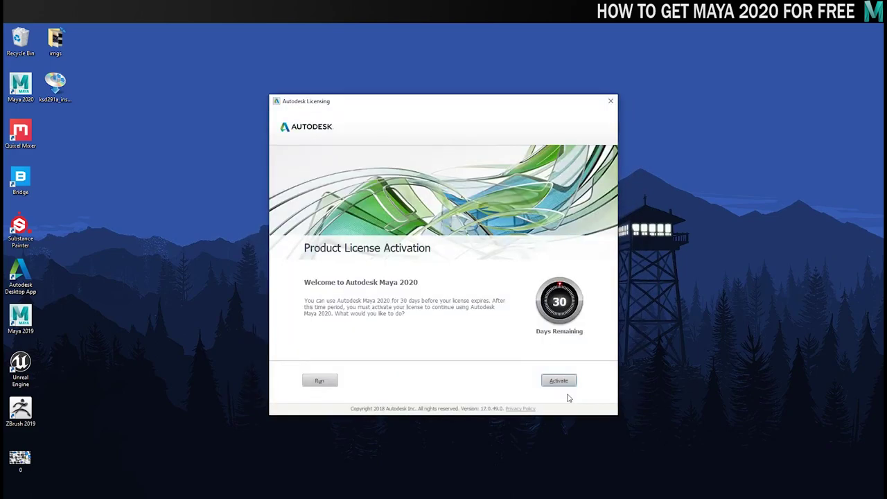
click(548, 381)
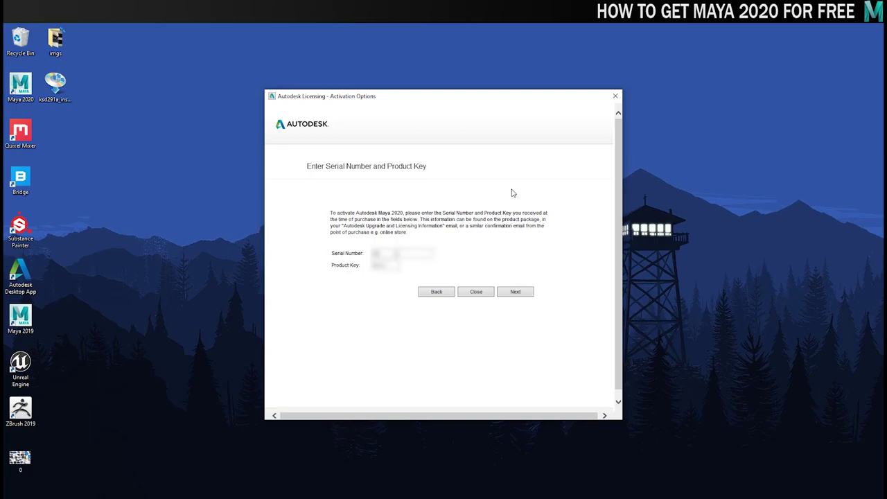
click(514, 291)
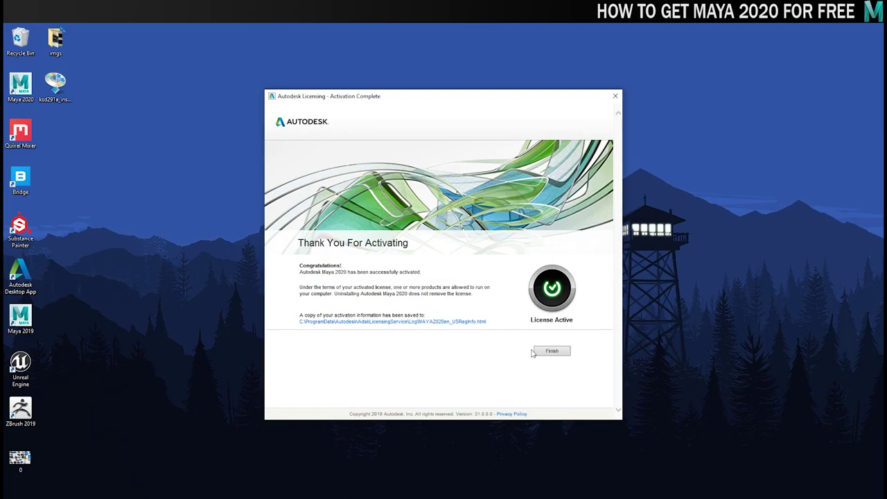
- Close the activation confirmation, maximize Maya and dismiss the What's New Highlight Settings dialog
click(549, 352)
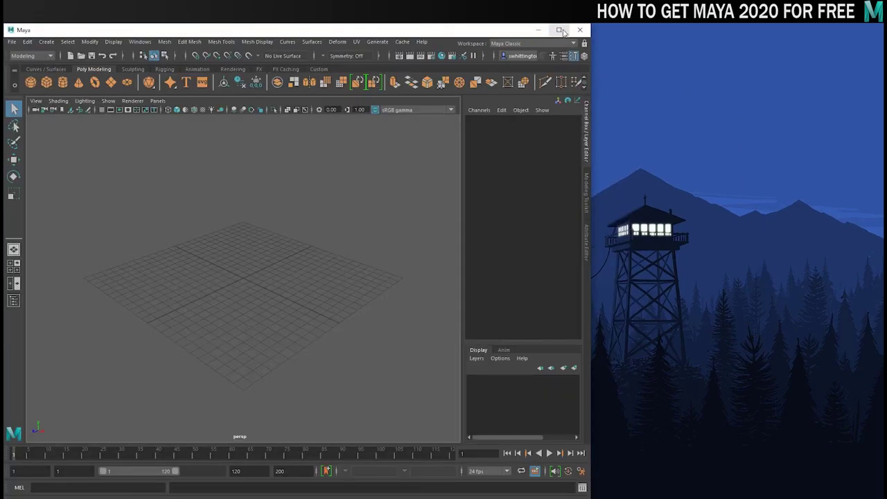
click(560, 30)
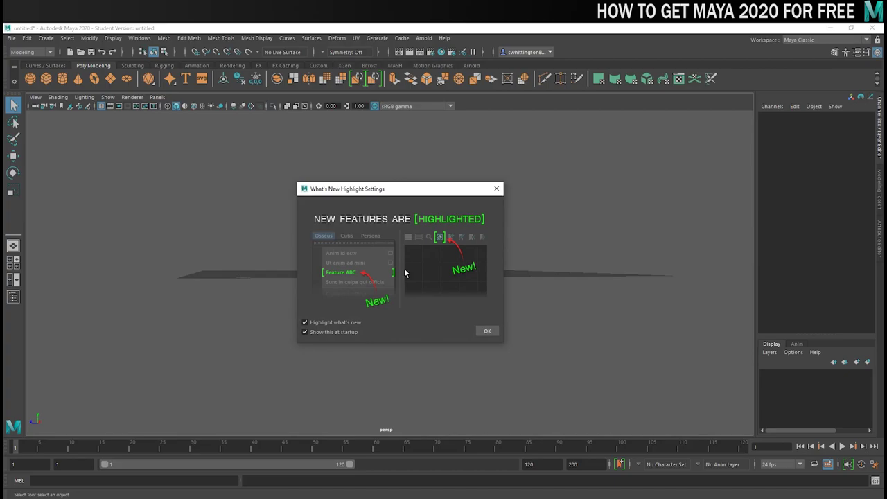
click(481, 329)
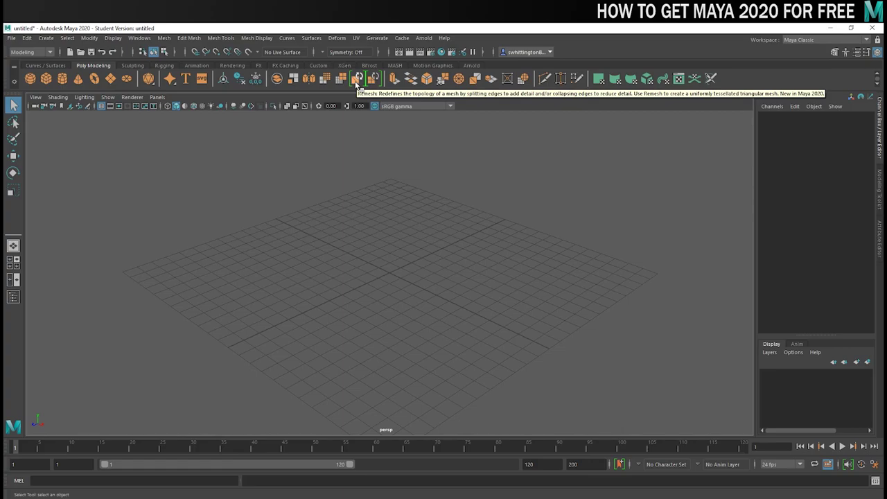
scroll(494, 184, down, 2)
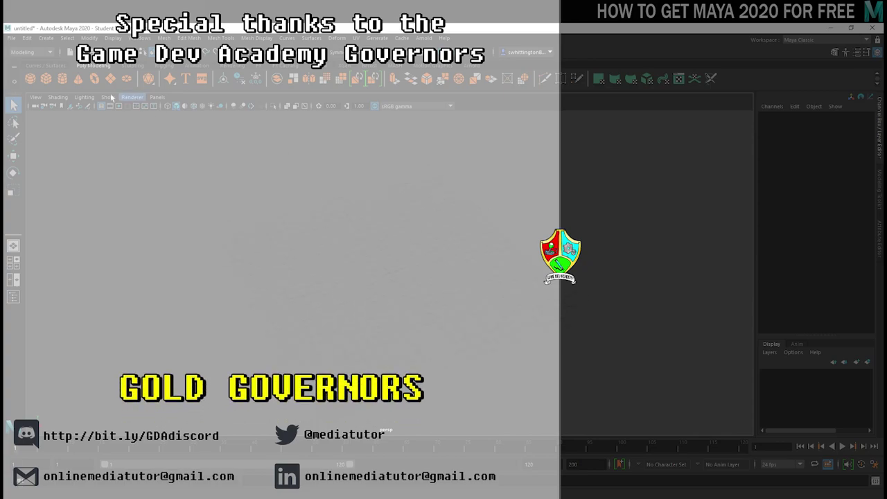
- Create a polygon cube and extrude all its faces with Thickness 6.3 and Local Scale 2.787
click(46, 78)
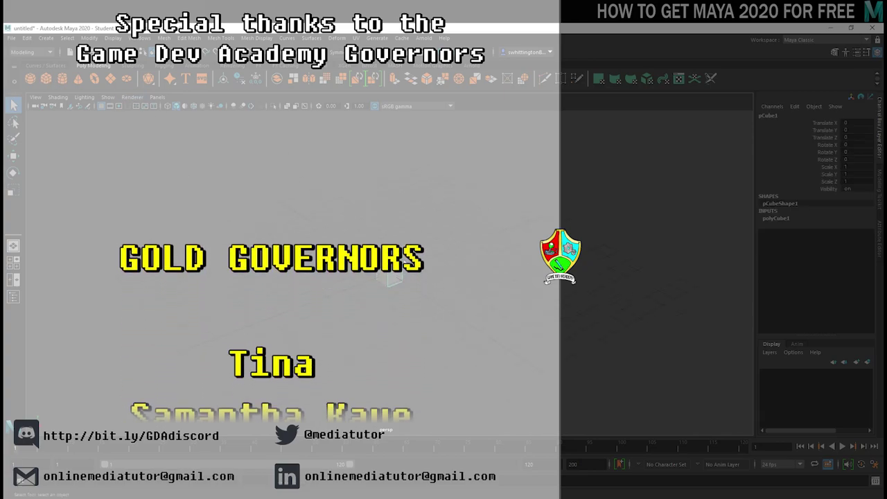
key(F8)
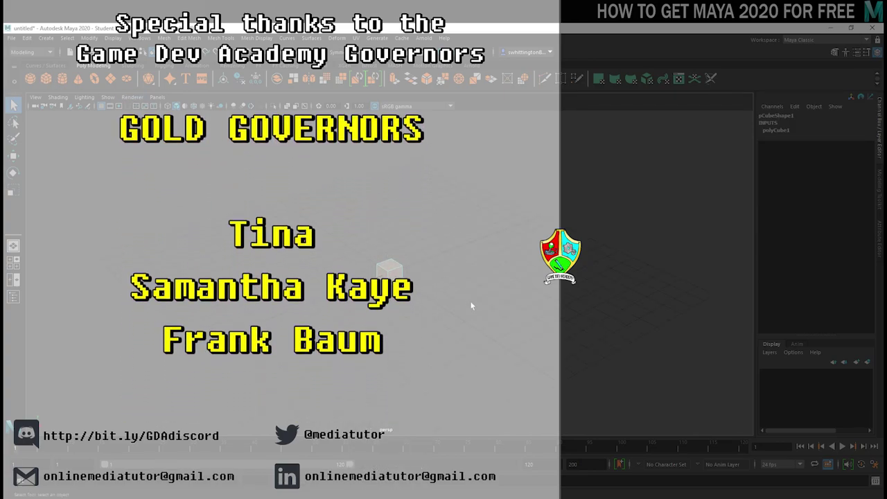
key(ctrl+e)
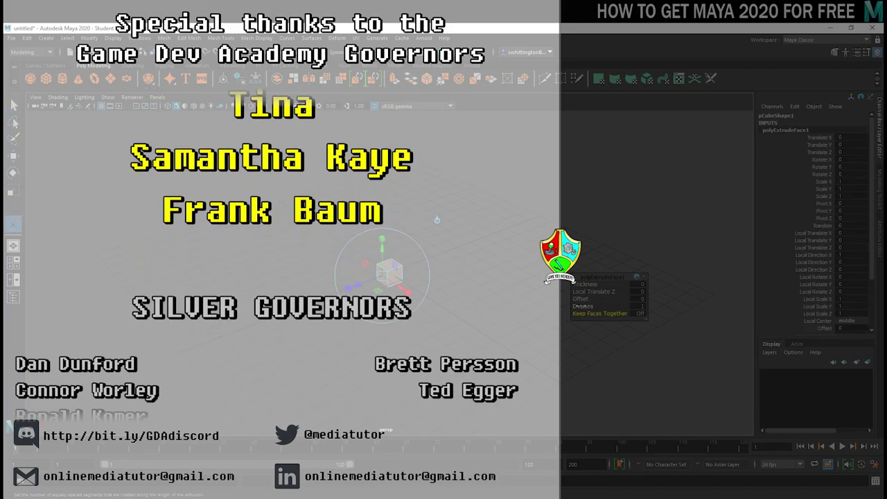
drag(585, 284, 610, 284)
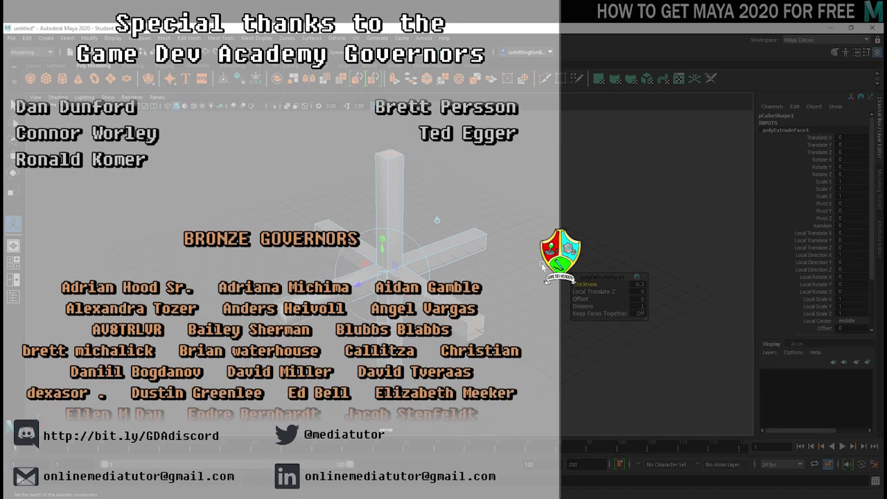
drag(381, 263, 360, 290)
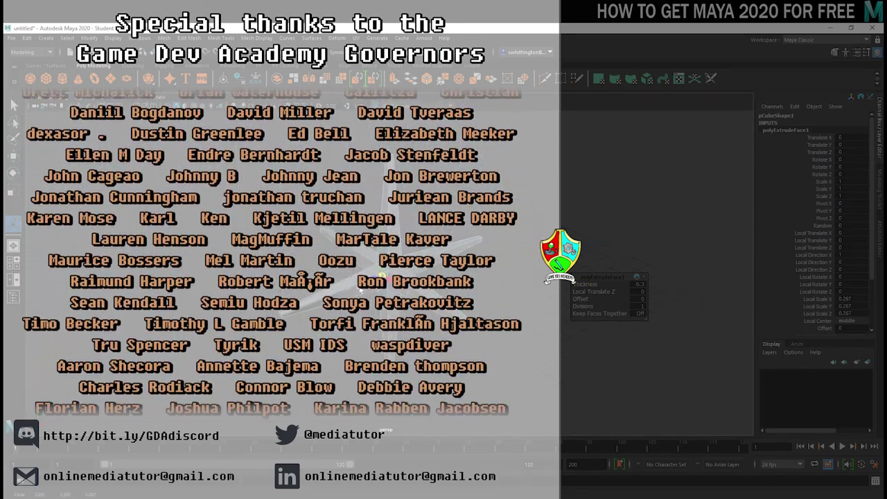
click(417, 224)
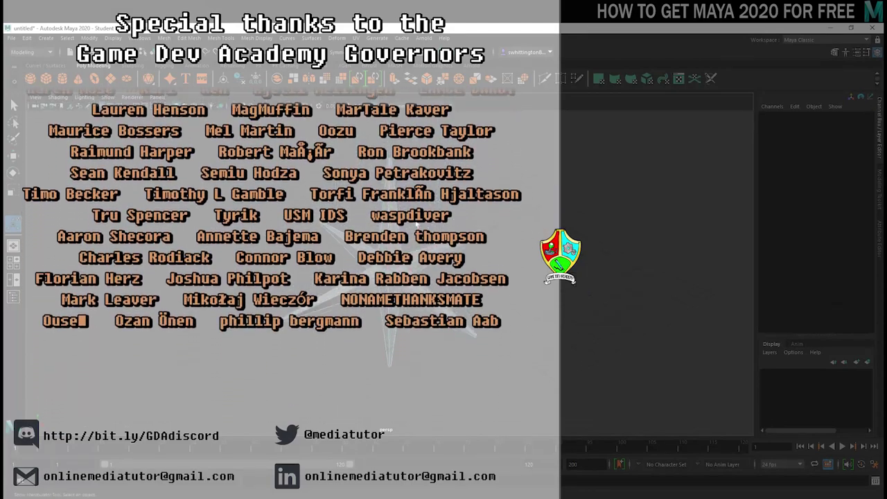